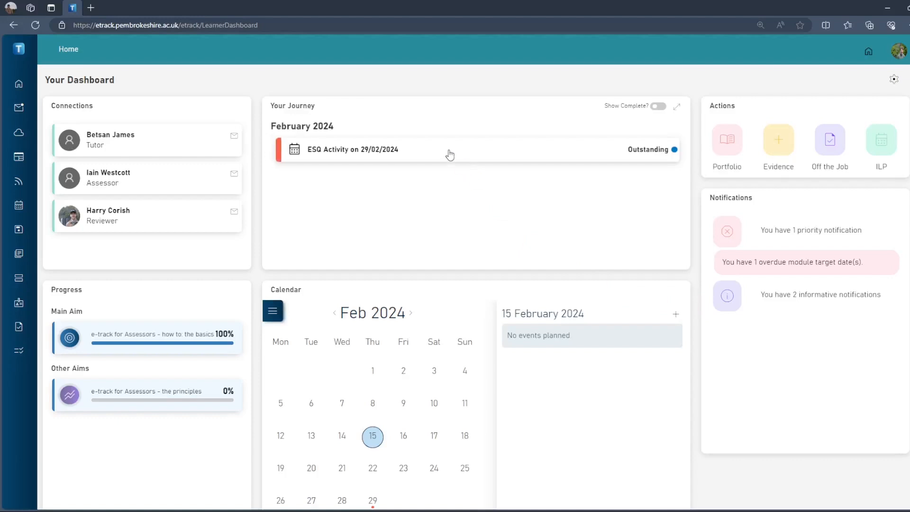
Open the full learner journey and expand the March, April and May 2024 activities.
left_click(449, 154)
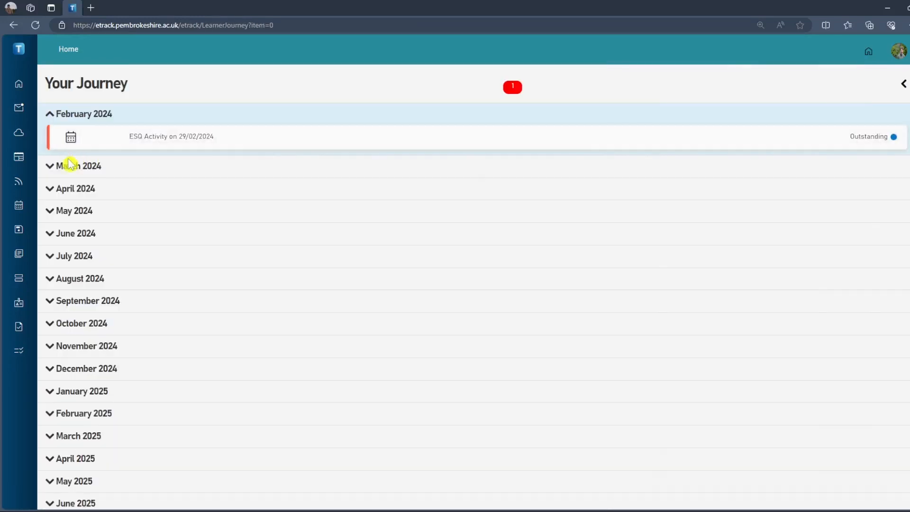
left_click(52, 166)
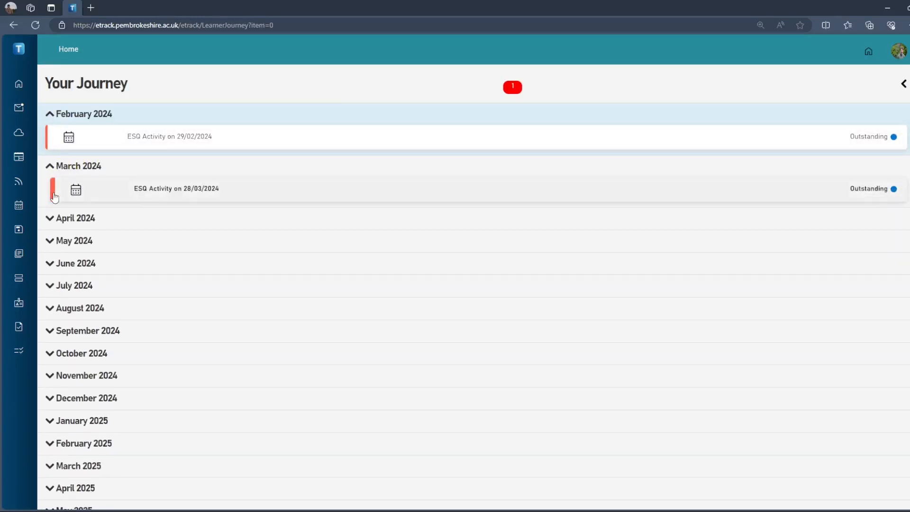
left_click(51, 219)
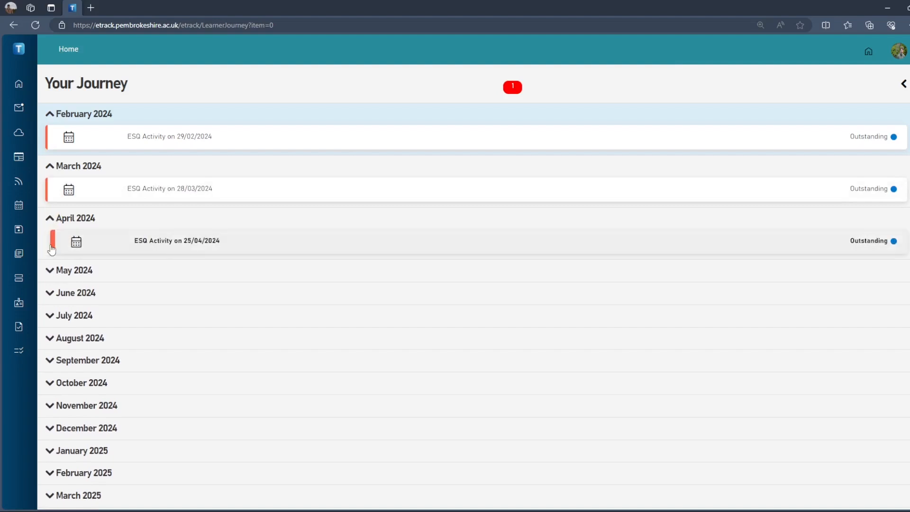
left_click(50, 270)
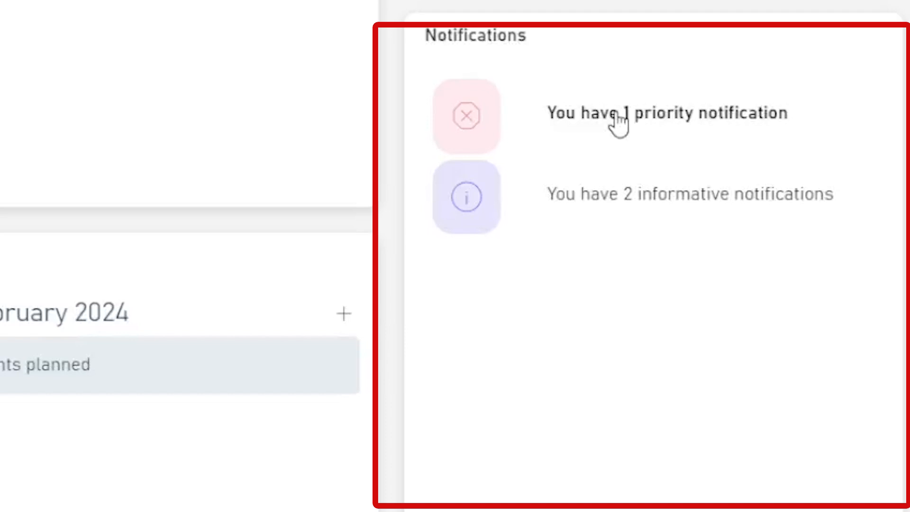
Show the details of the priority notification and open the expanded Feedback view on the dashboard.
left_click(616, 115)
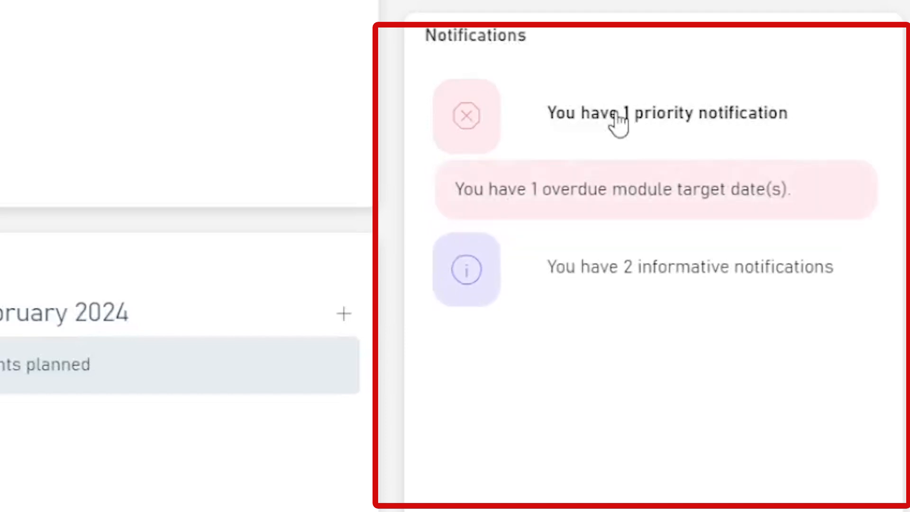
left_click(601, 194)
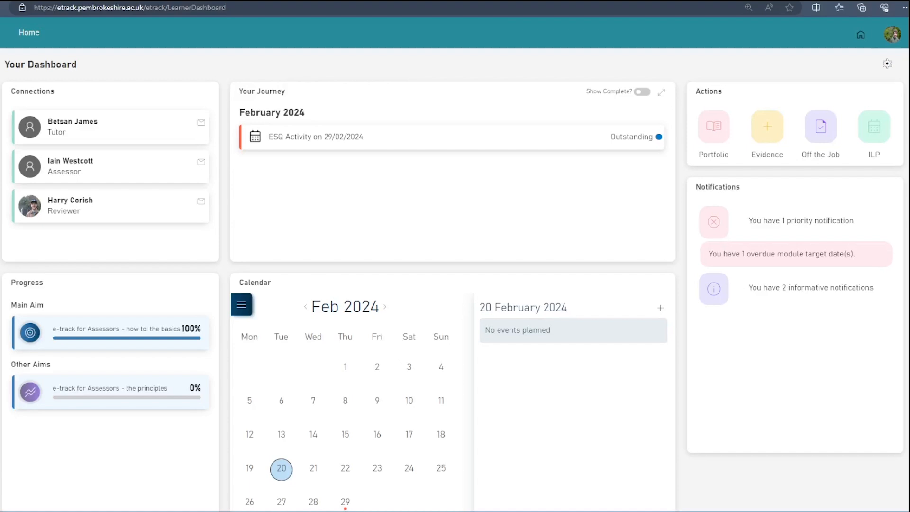
scroll(455, 285, "down", 9)
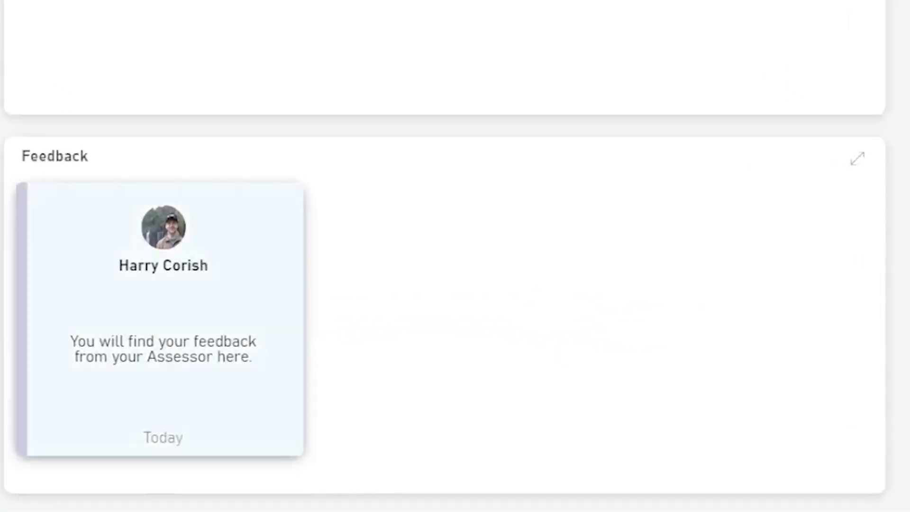
left_click(860, 163)
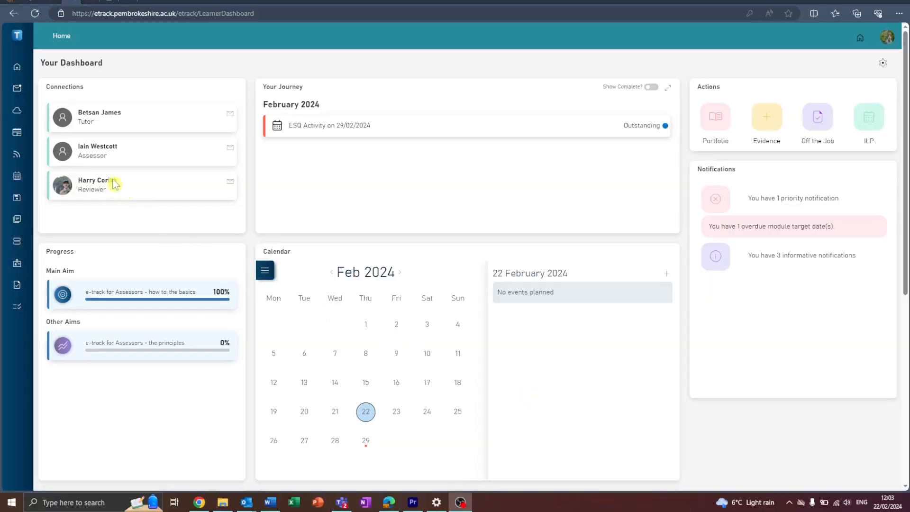
Look over the unread messages on the dashboard and open the Messages inbox.
mouse_move(18, 91)
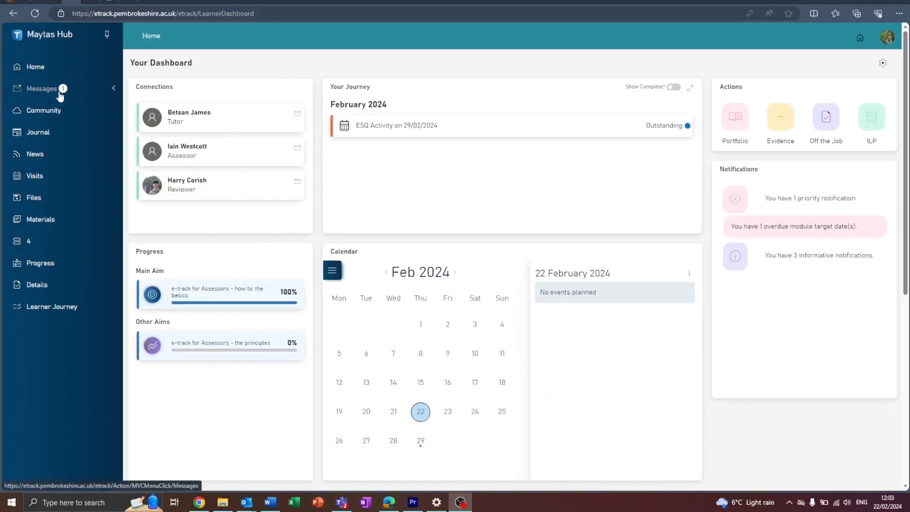
scroll(188, 265, "down", 7)
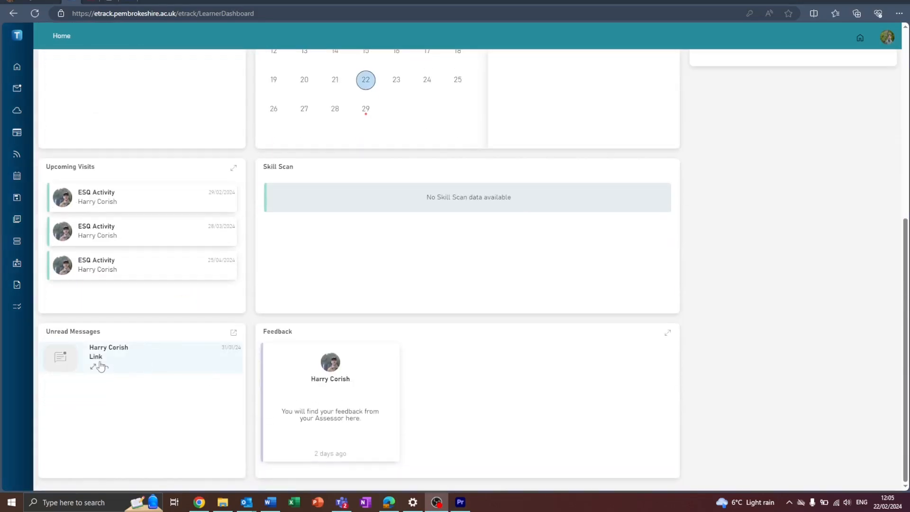
scroll(260, 386, "up", 7)
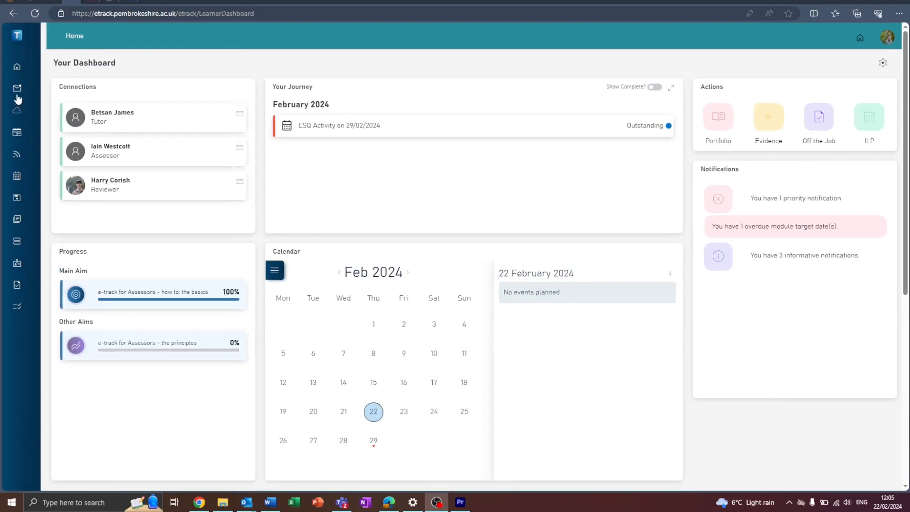
left_click(36, 90)
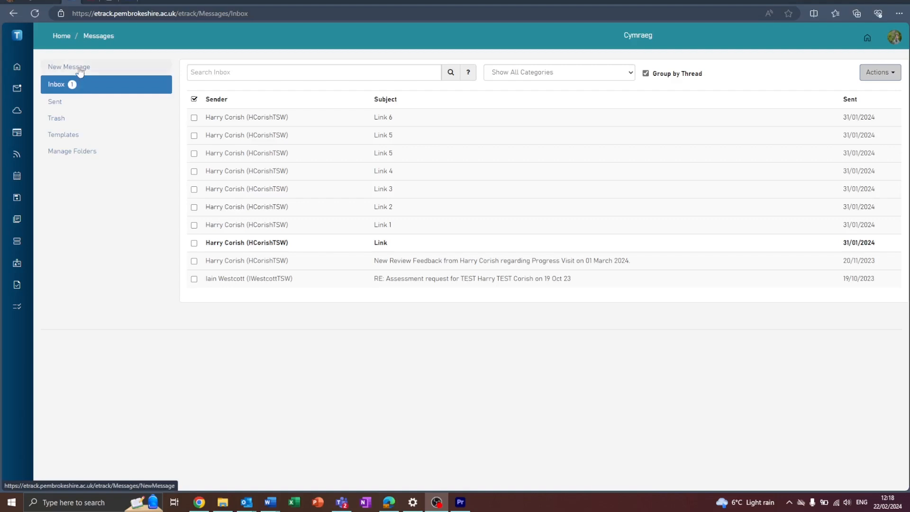
Start a new message and add the reviewer from the contacts as its recipient.
left_click(77, 68)
left_click(710, 73)
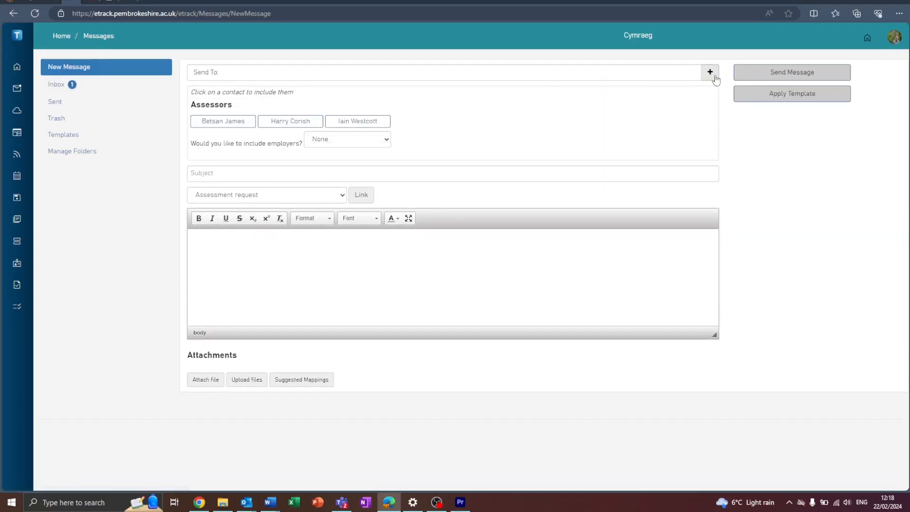
left_click(296, 122)
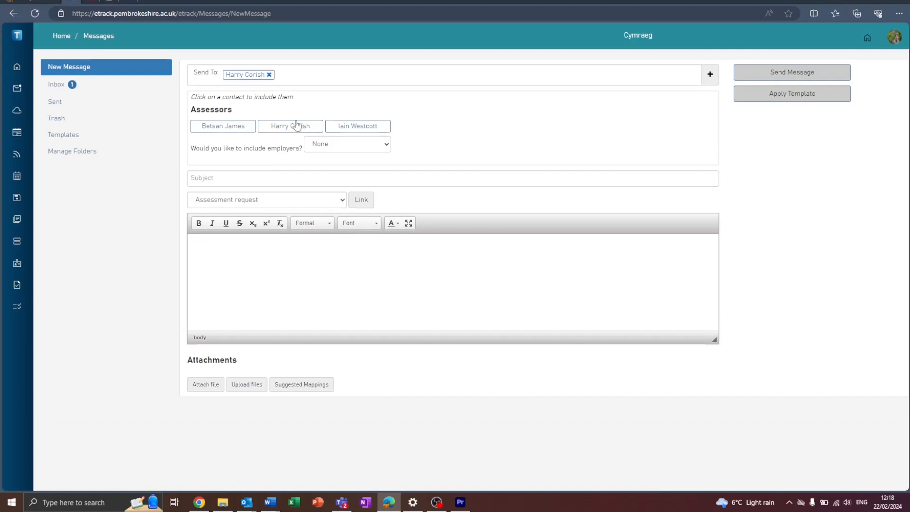
Enter "Type in the Subject" as the message subject and set its category to General Query.
left_click(255, 178)
type("Type in the Subjec")
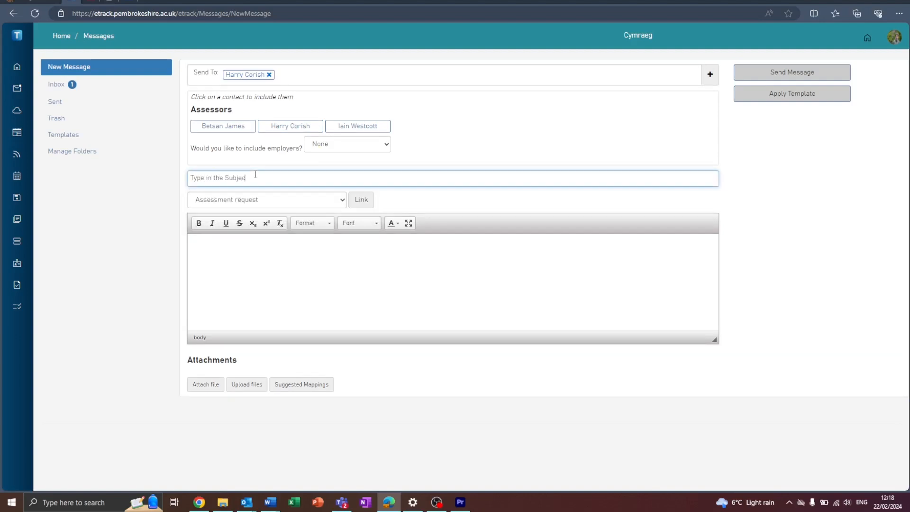
left_click(341, 200)
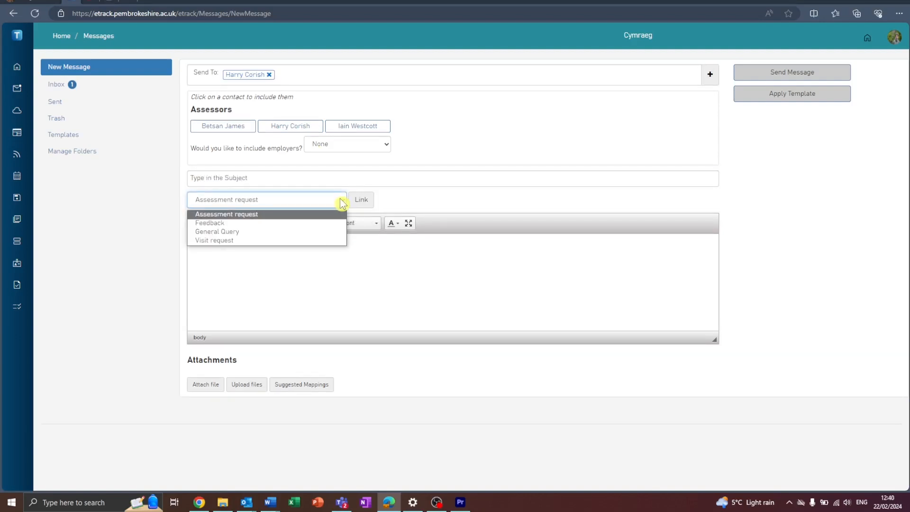
left_click(232, 231)
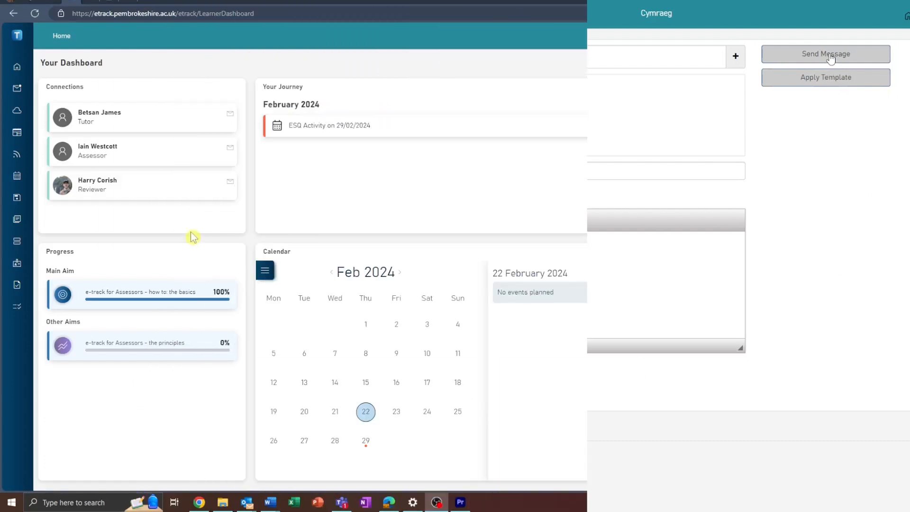
Start a reply to the message under Unread Messages on the dashboard.
scroll(193, 234, "down", 6)
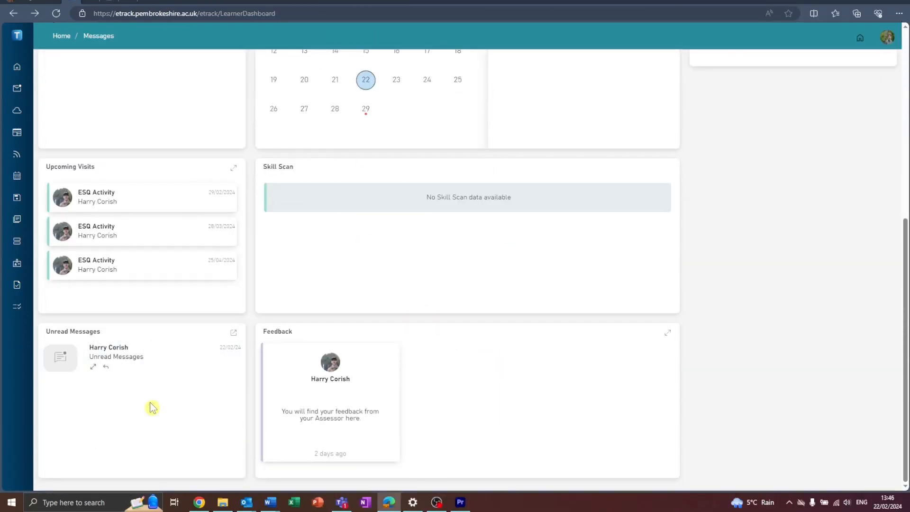
left_click(106, 368)
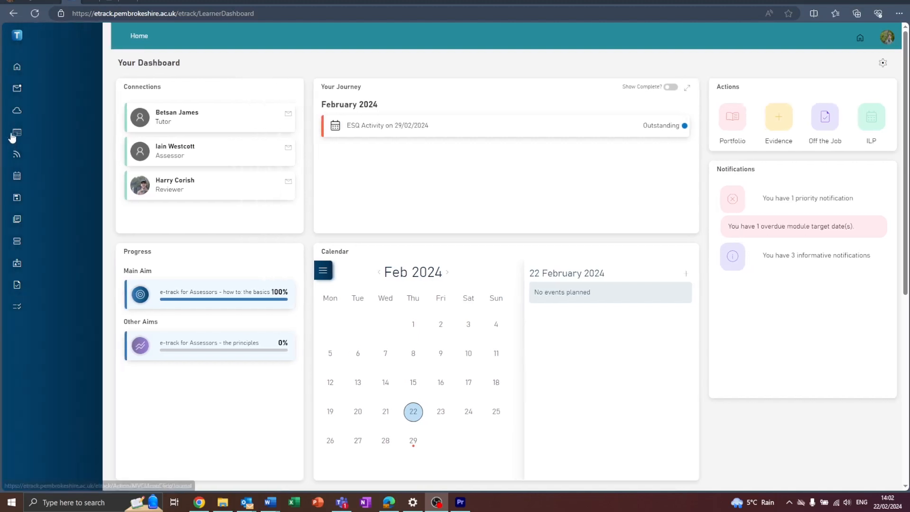
Go to the Communities section and open the ESW Upskilling Community.
left_click(29, 112)
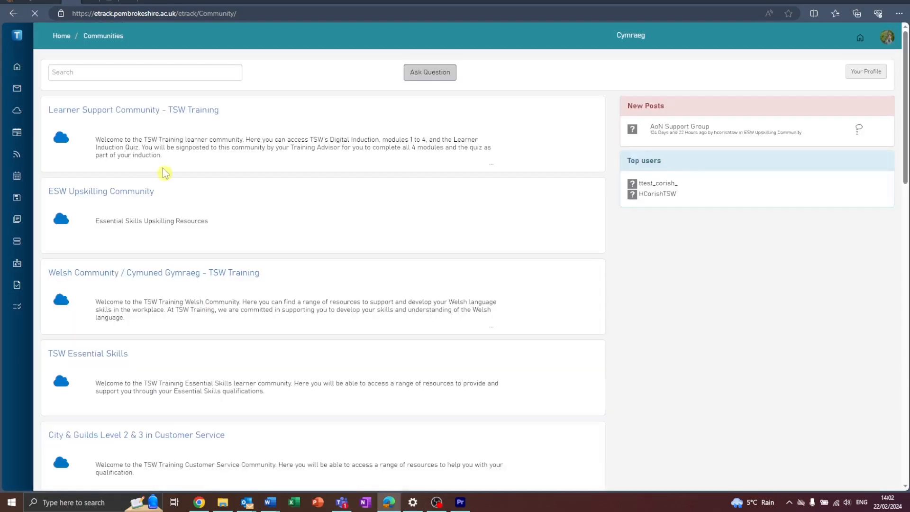
scroll(164, 174, "down", 2)
left_click(92, 125)
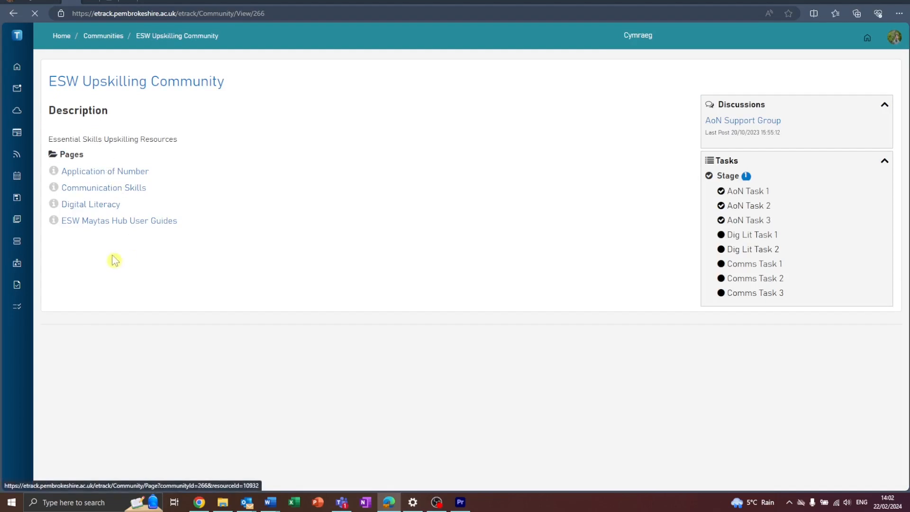
View the Application of Number page and AoN Task 1, and return to the ESW Upskilling Community page.
left_click(109, 171)
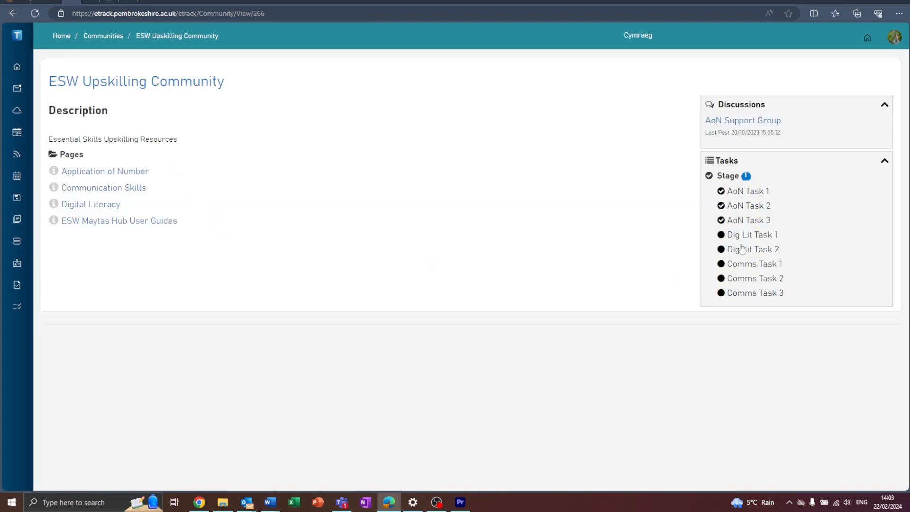
left_click(739, 192)
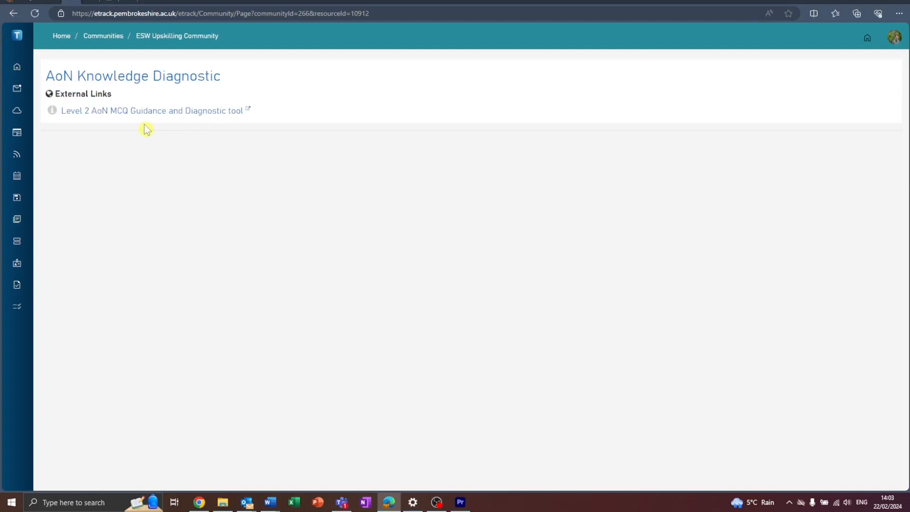
left_click(158, 38)
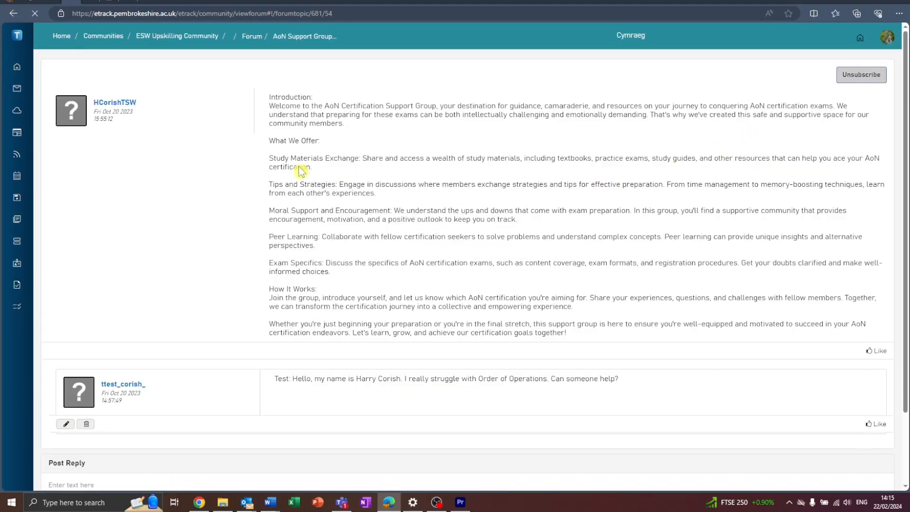
Begin writing a reply in the AoN Support Group discussion.
scroll(290, 213, "down", 2)
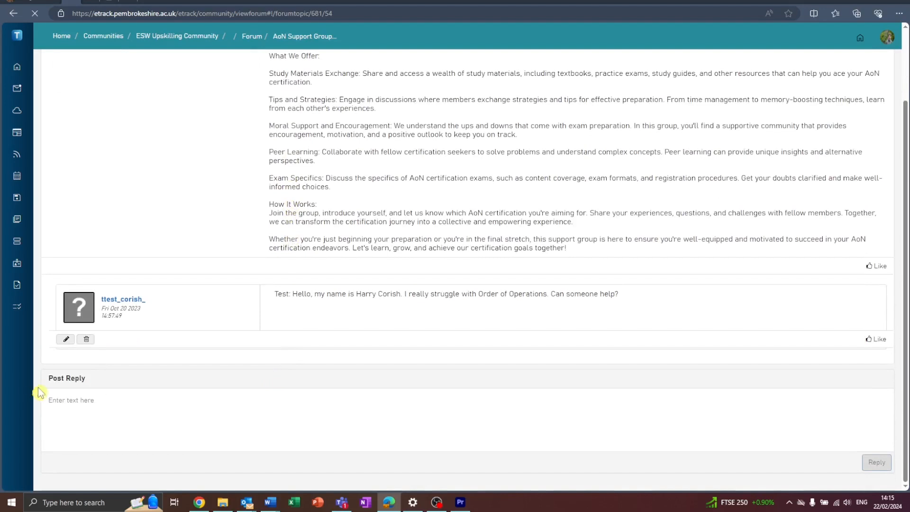
left_click(69, 398)
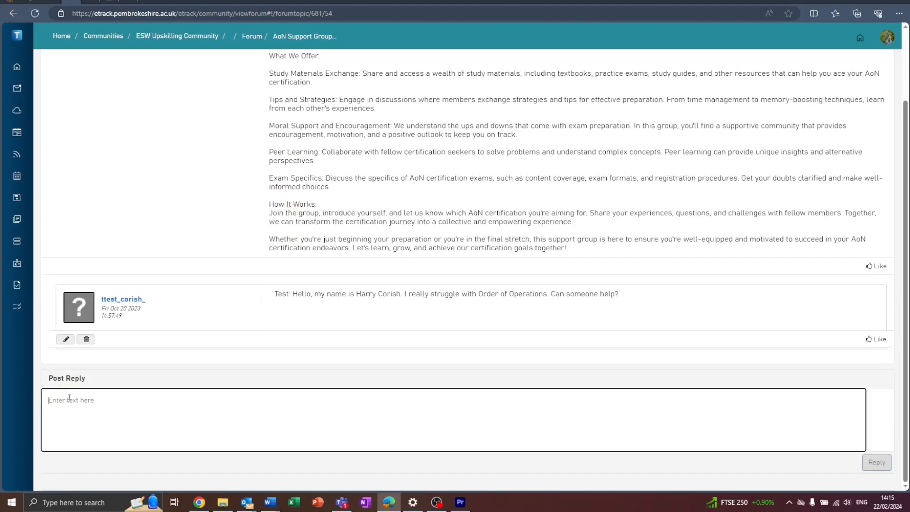
type("T")
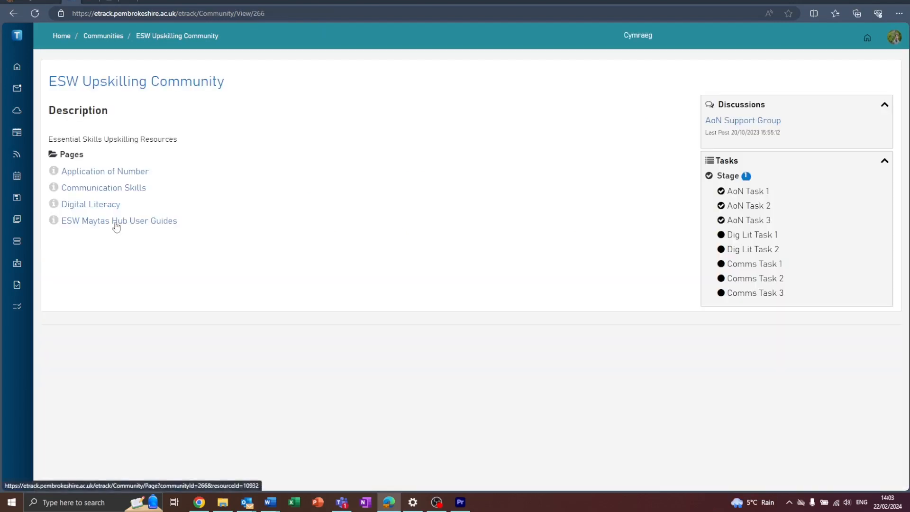
Open the ESW Maytas Hub User Guides page of the ESW Upskilling Community.
left_click(117, 223)
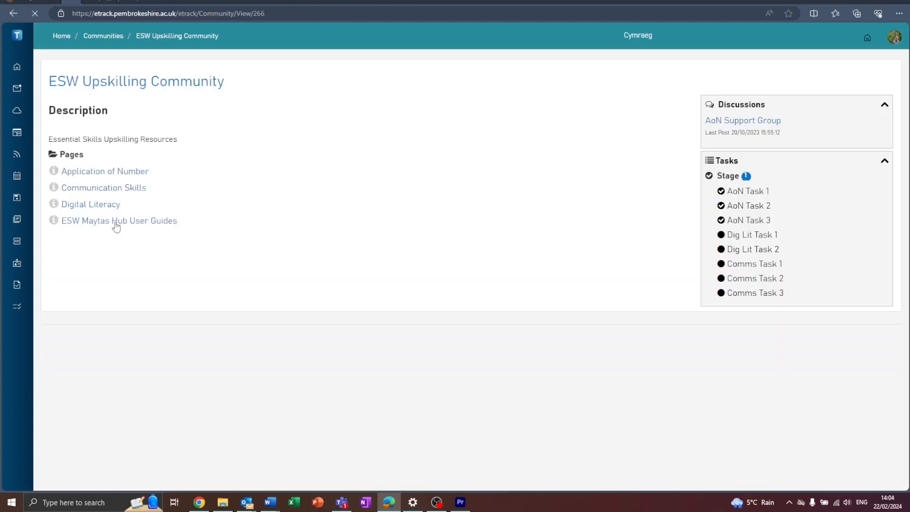